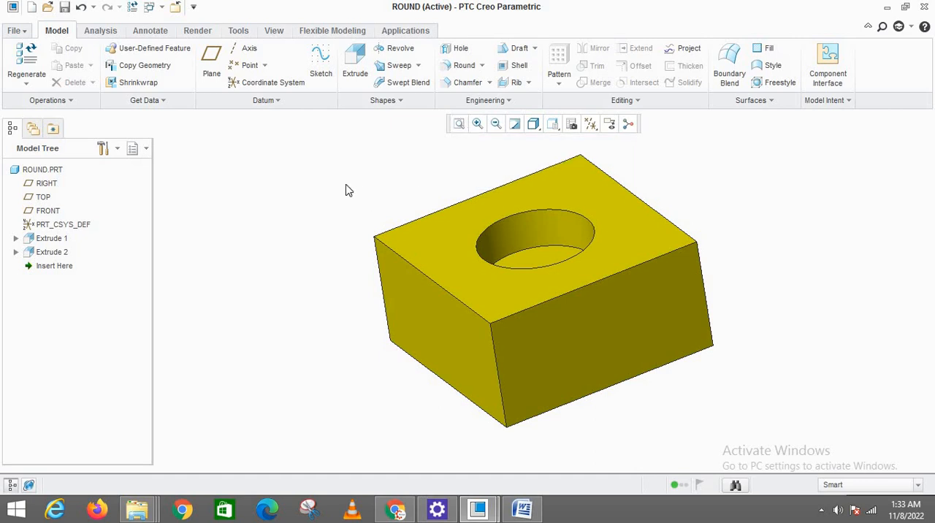
Start a Round feature on the long edge between the block's hole face and its narrower visible side face
middle_drag(589, 242, 522, 214)
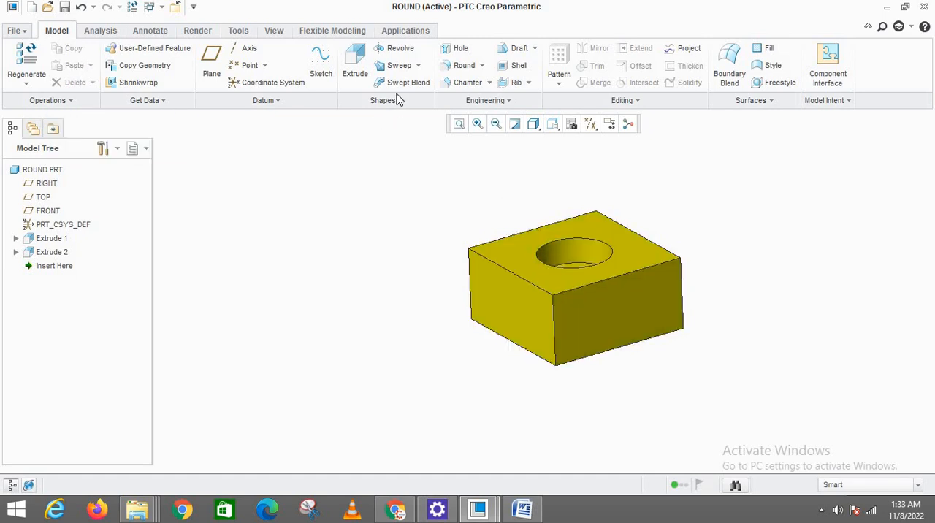
click(482, 67)
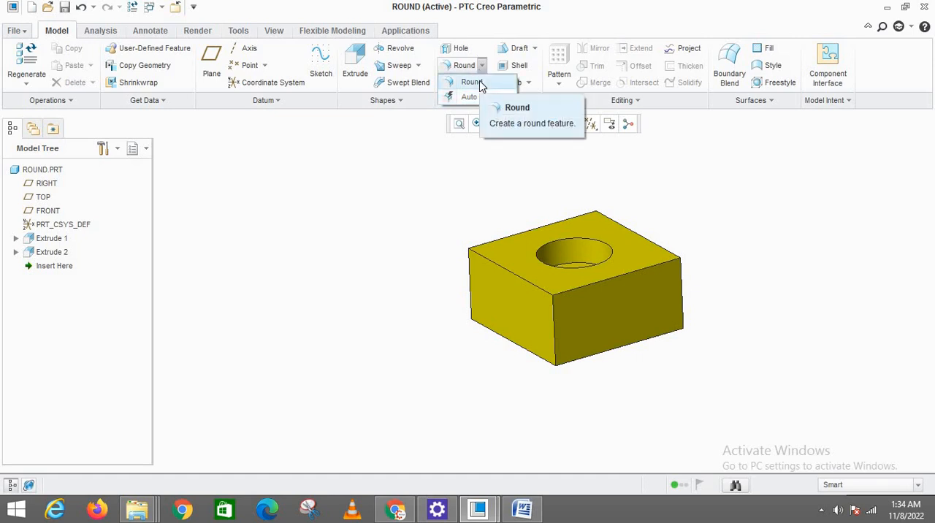
click(481, 65)
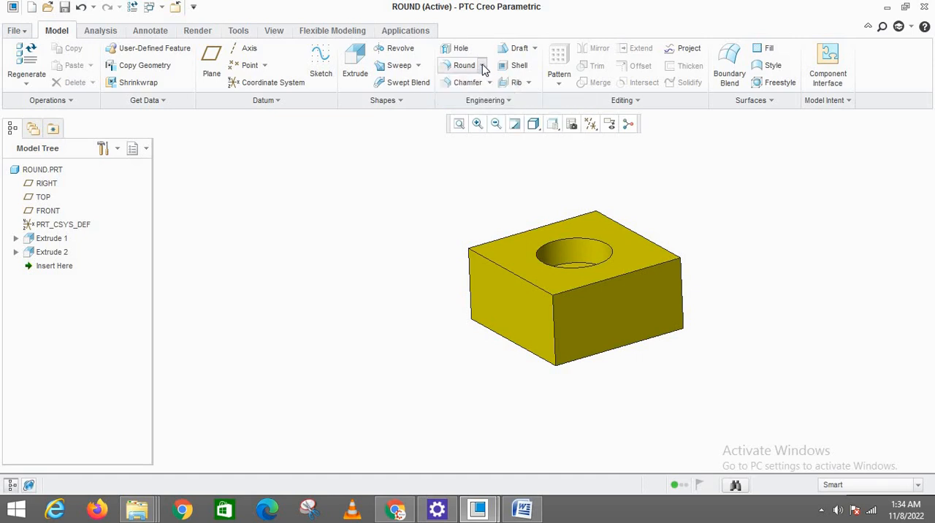
click(463, 66)
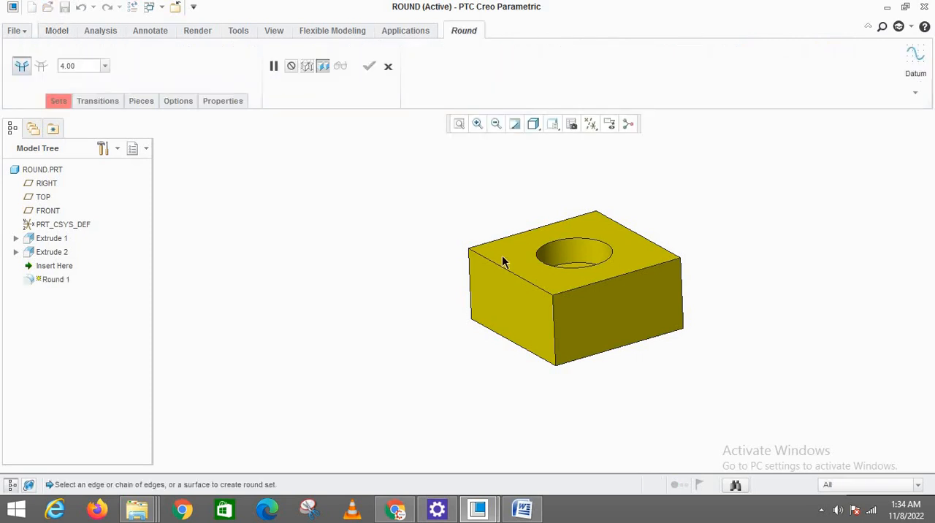
middle_drag(647, 234, 629, 230)
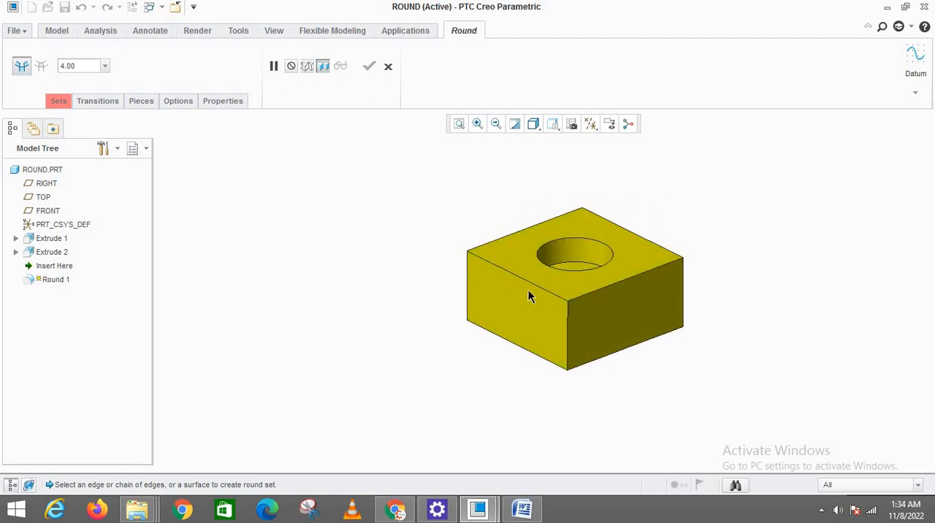
click(496, 272)
scroll(522, 278, up, 2)
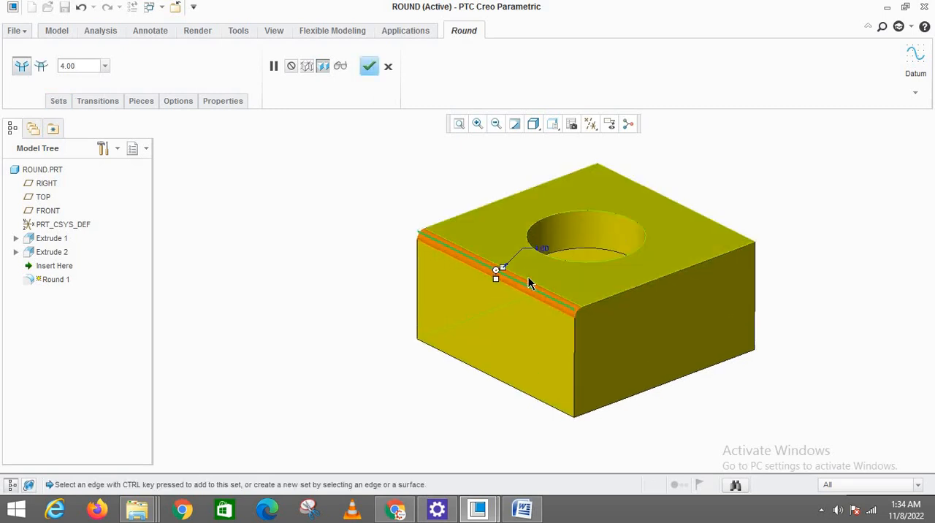
mouse_move(530, 284)
middle_down()
mouse_move(495, 265)
mouse_move(531, 284)
middle_up()
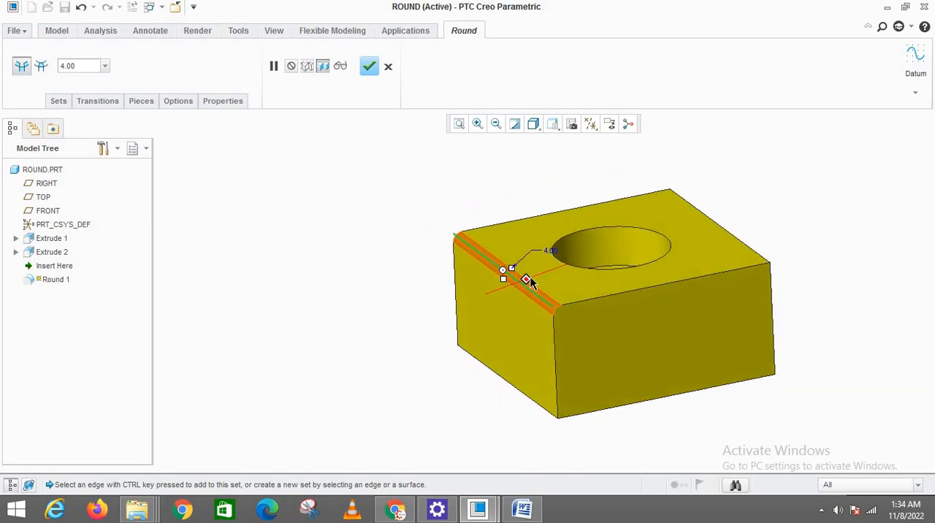
scroll(599, 263, up, 2)
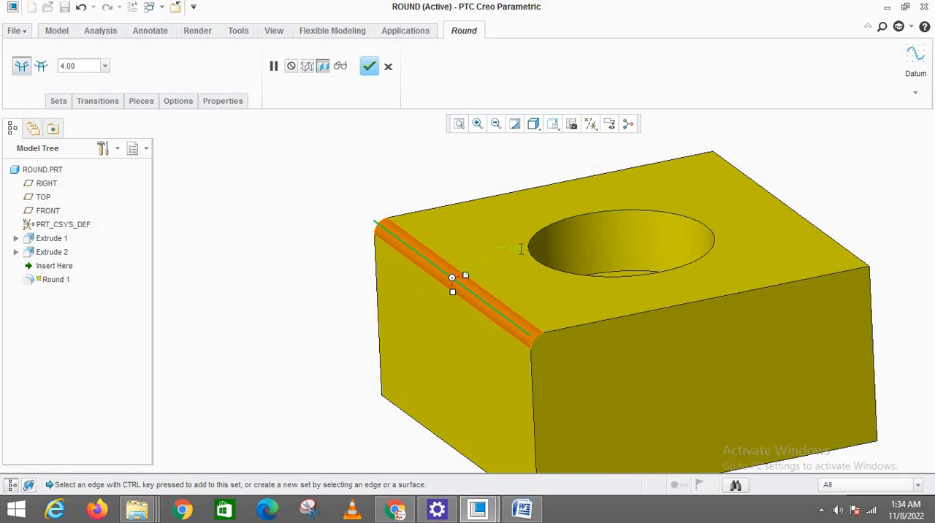
Set the edge round's radius to 10, change it to 12, and complete the feature
double_click(521, 249)
text(10)
key(Return)
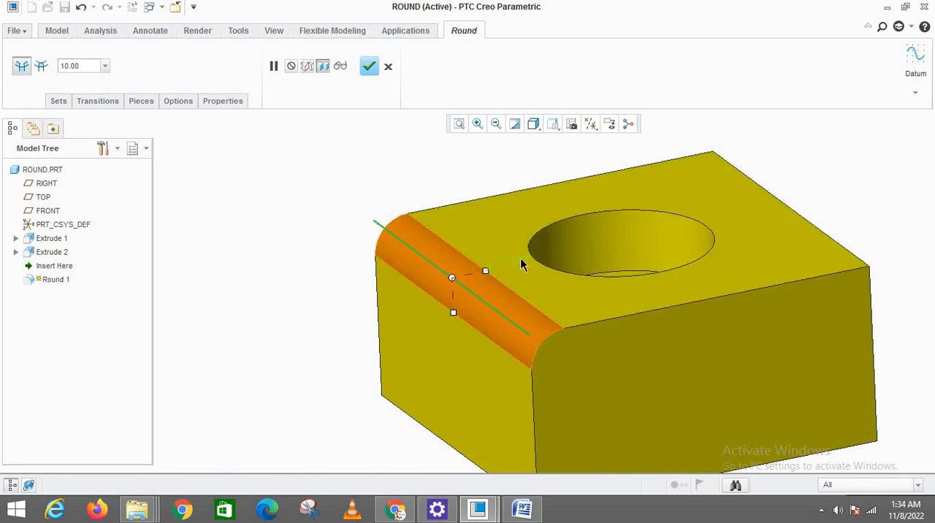
double_click(521, 256)
text(1)
click(370, 68)
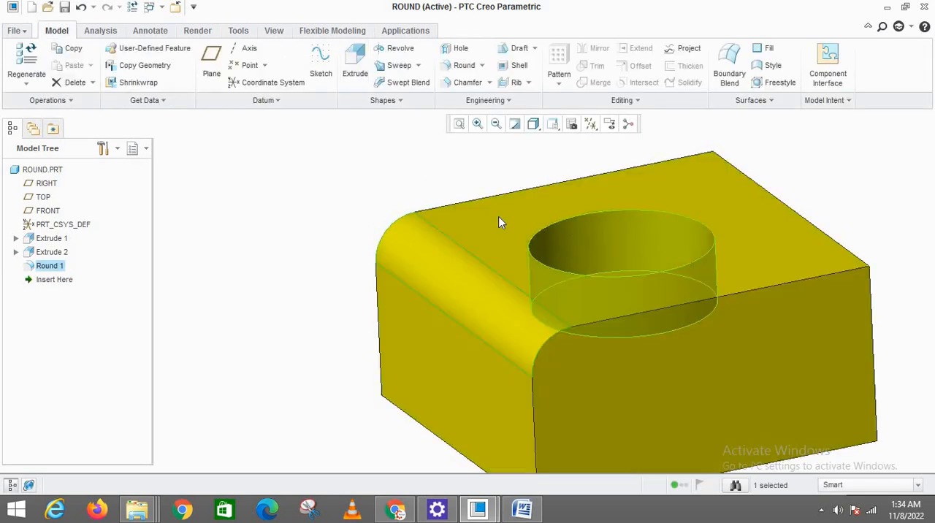
scroll(555, 227, up, 2)
click(415, 196)
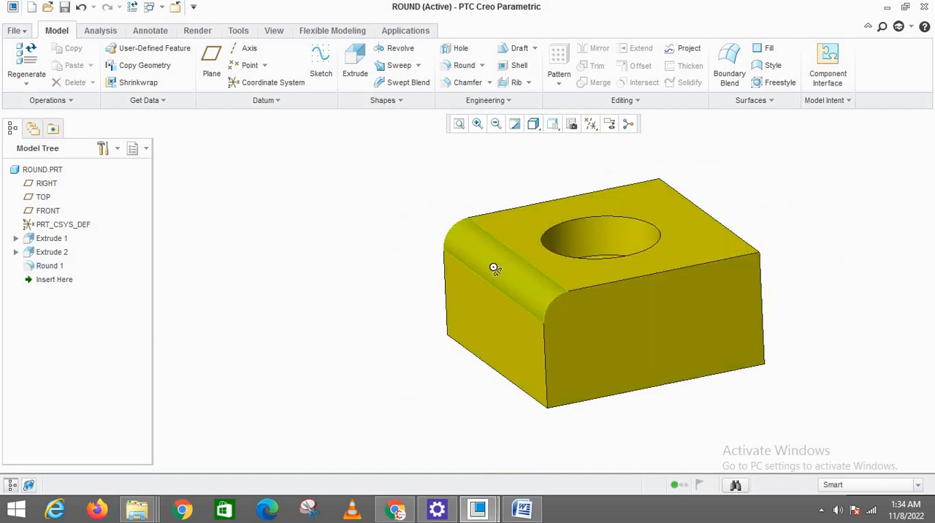
Redefine Round 1 and add the other three edges around the block's upper face to its set
mouse_move(495, 266)
middle_down()
mouse_move(509, 261)
mouse_move(505, 267)
middle_up()
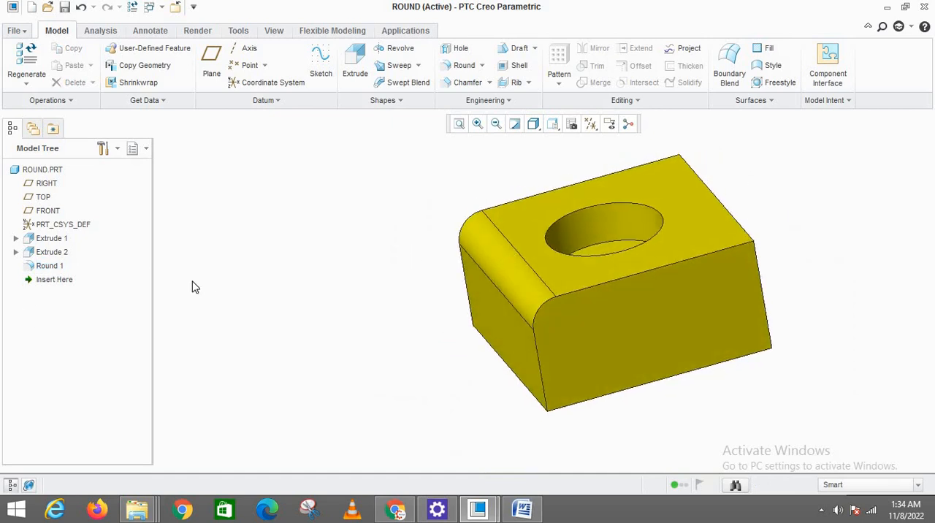
click(44, 266)
right_click(58, 268)
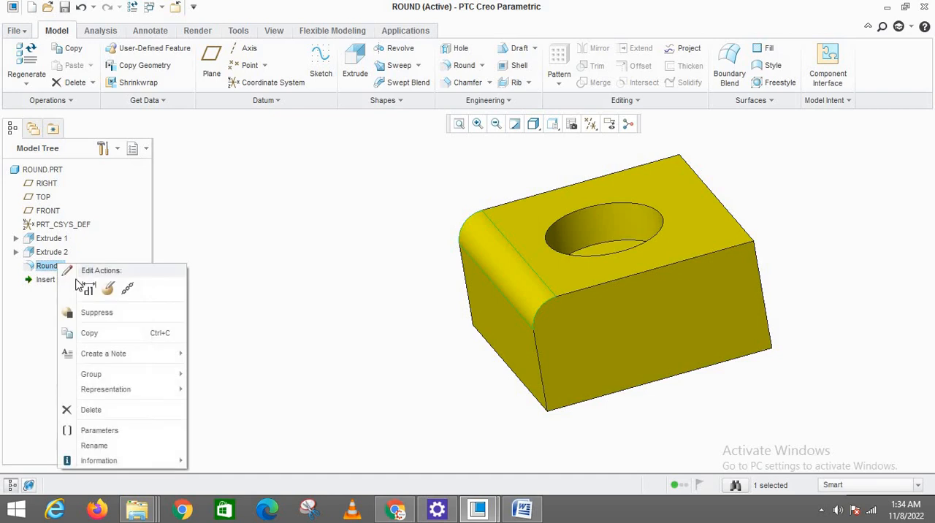
click(106, 290)
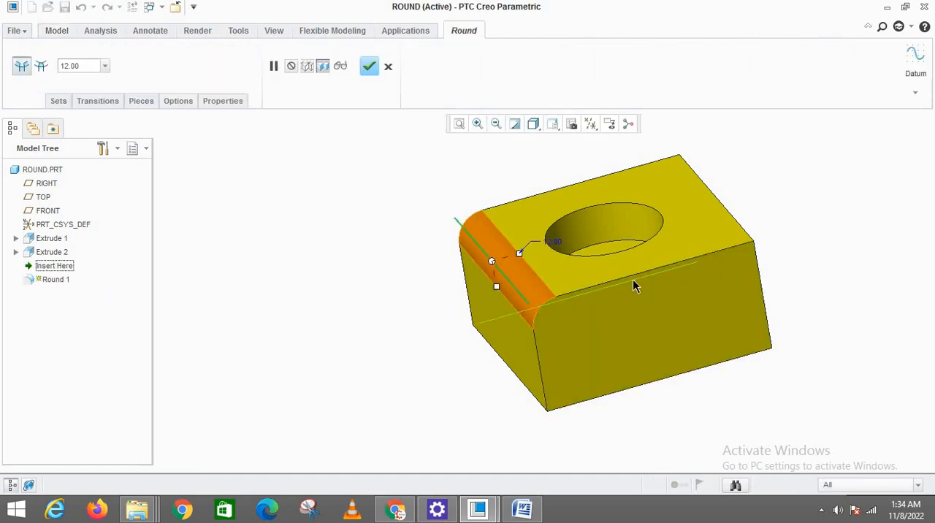
middle_drag(585, 285, 601, 271)
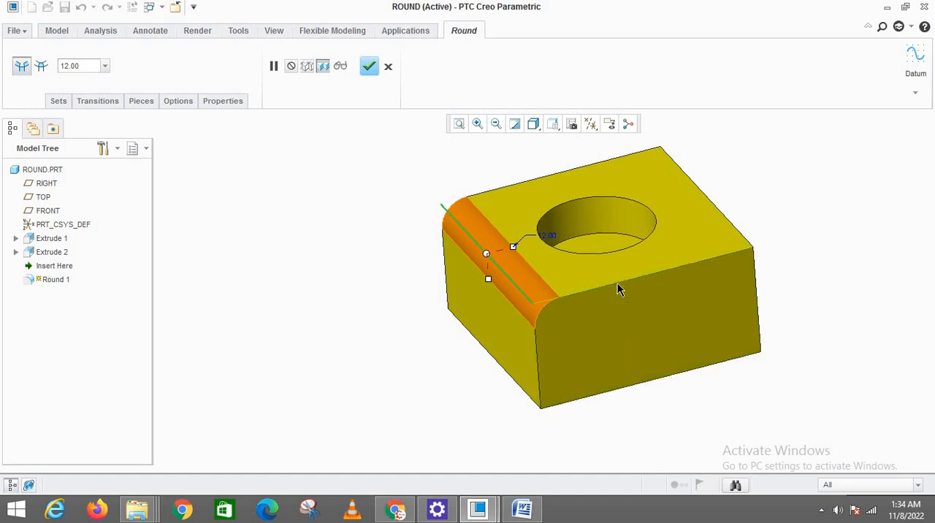
ctrl+click(663, 279)
ctrl+click(724, 214)
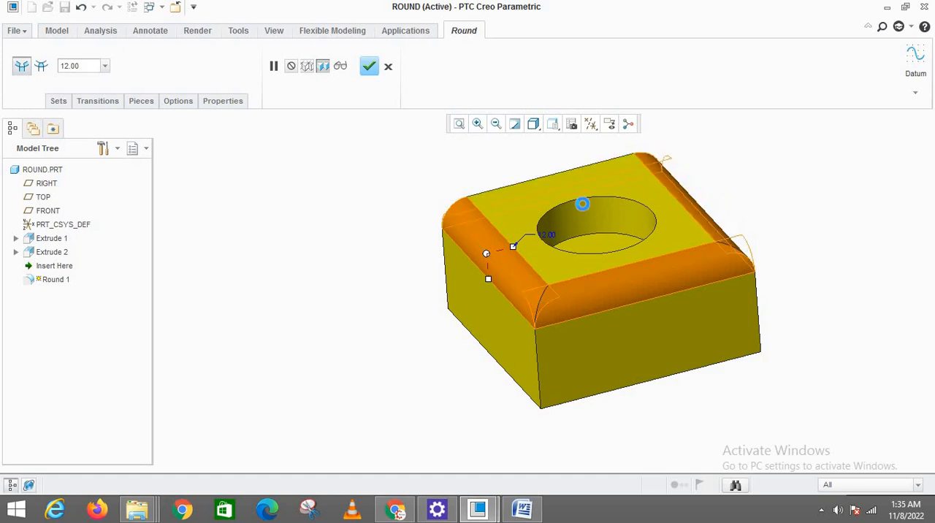
Add the block's four vertical corner edges to the same round set and complete the redefinition
middle_drag(580, 235, 562, 337)
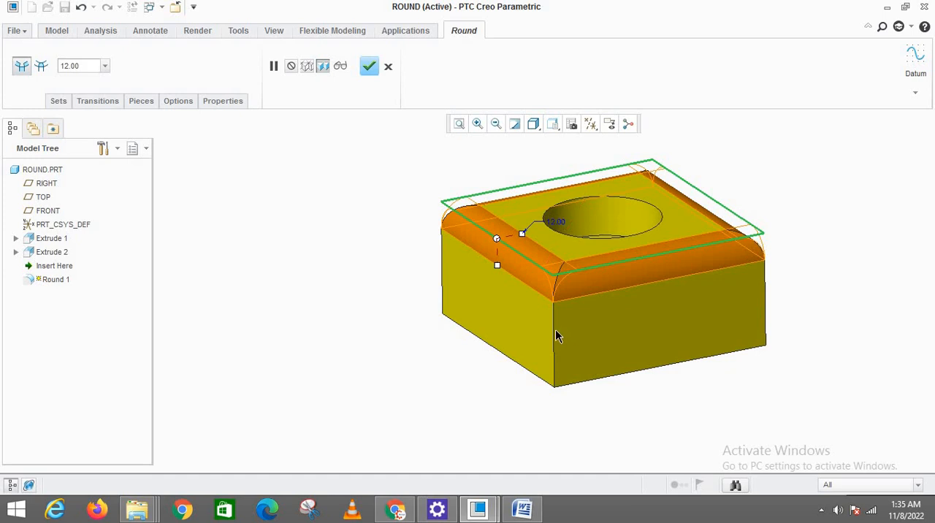
ctrl+click(554, 331)
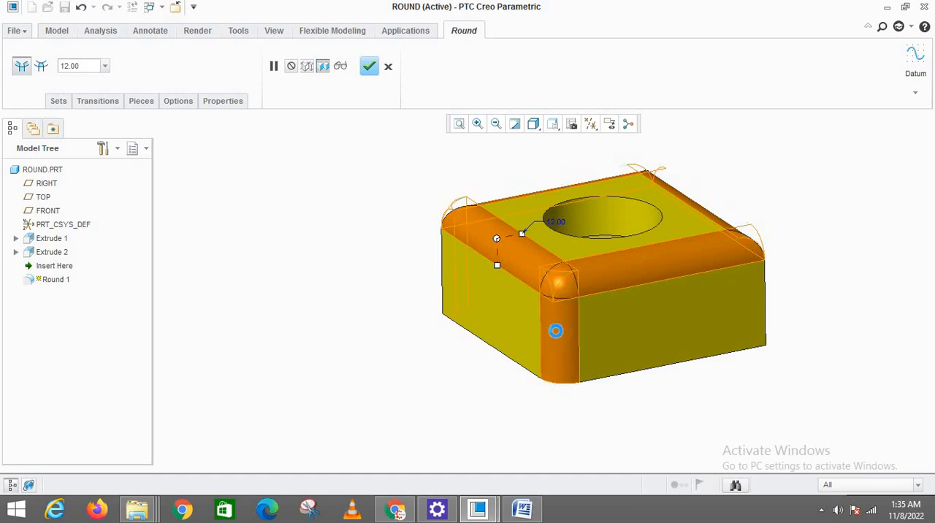
ctrl+click(765, 316)
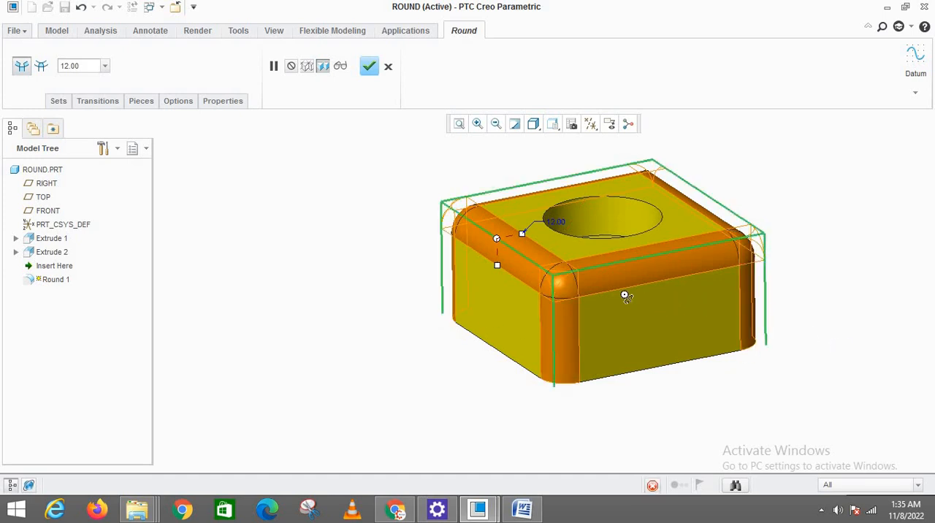
middle_drag(623, 295, 401, 276)
scroll(401, 277, up, 3)
scroll(668, 278, down, 2)
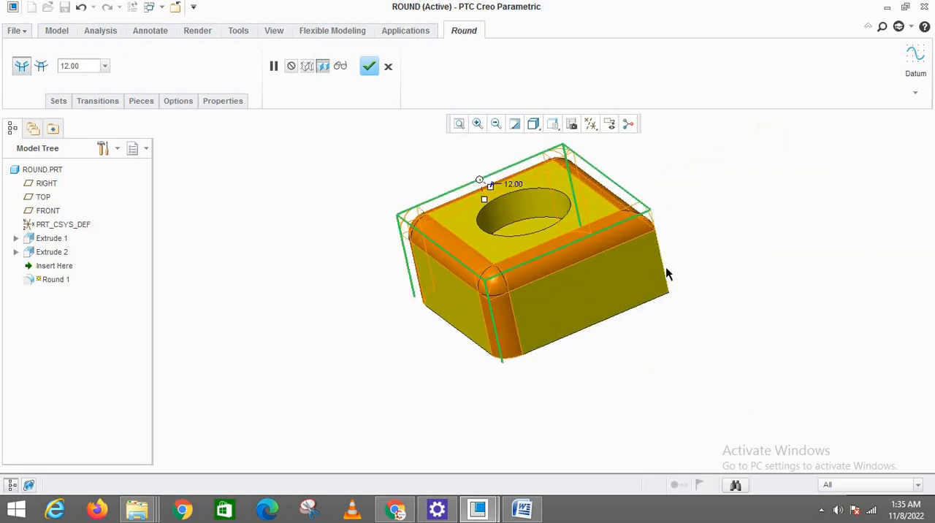
ctrl+click(666, 270)
middle_drag(677, 209, 715, 260)
click(370, 67)
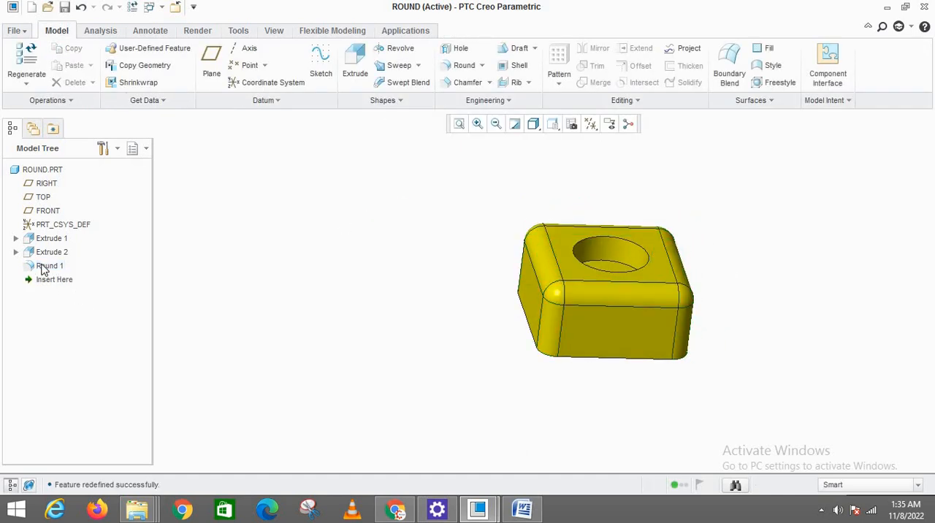
Delete the Round 1 feature from the part
click(45, 266)
key(Delete)
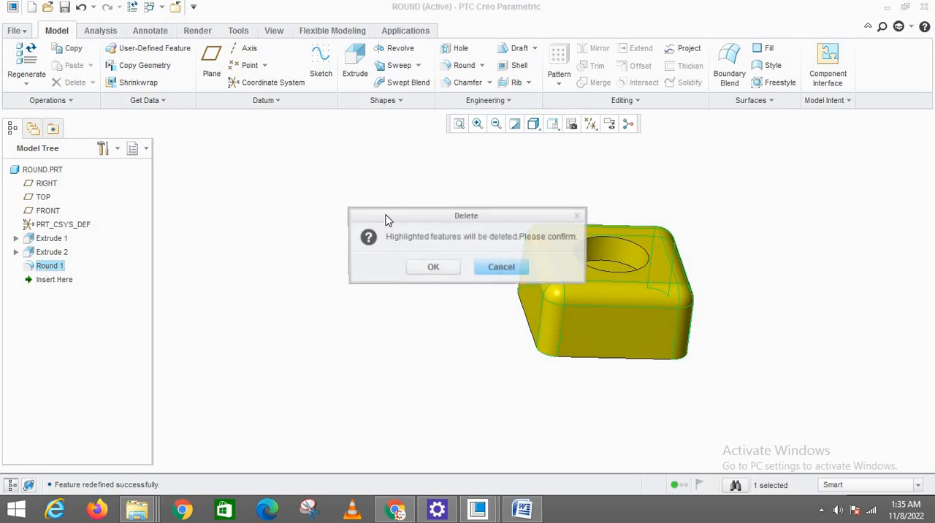
click(438, 269)
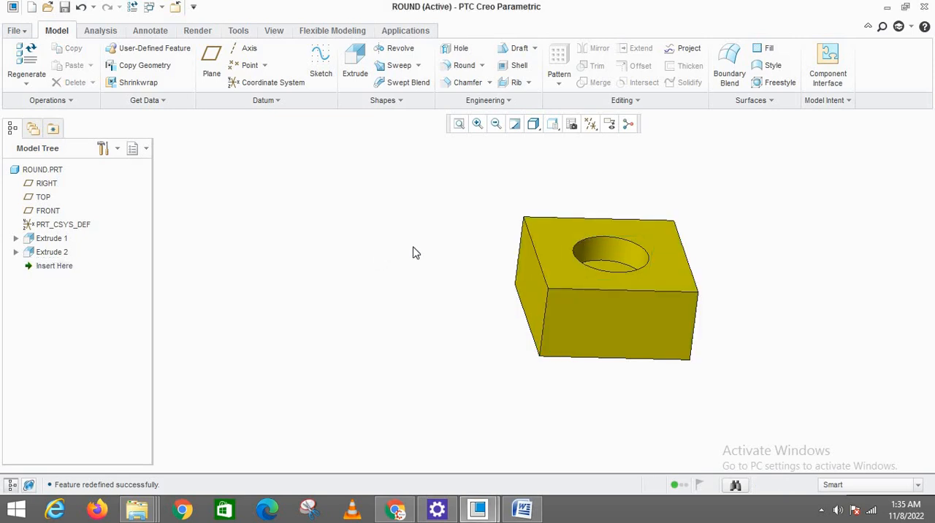
Create an Auto Round over the part's edges with a convex-edge radius of 3, and refit the model in view
click(482, 66)
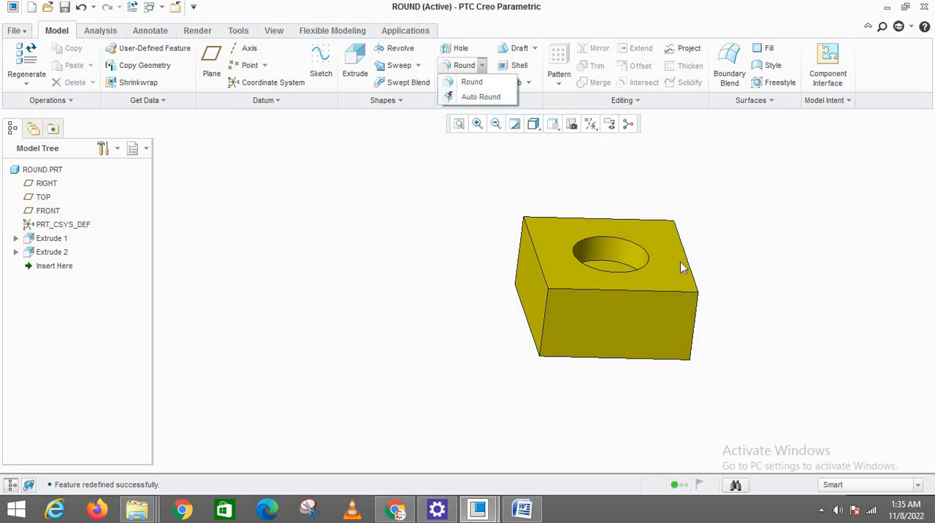
click(632, 240)
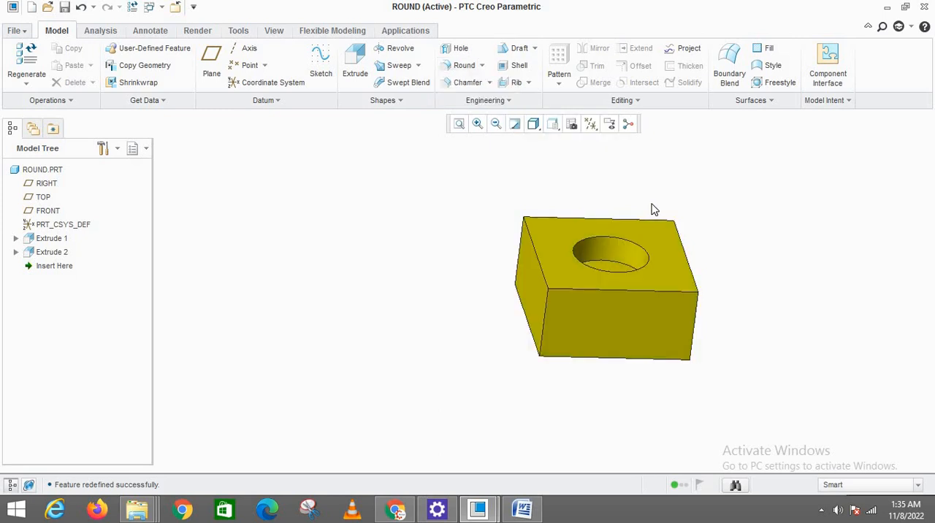
mouse_move(628, 256)
middle_down()
mouse_move(632, 245)
mouse_move(625, 263)
mouse_move(534, 209)
mouse_move(445, 215)
mouse_move(373, 192)
middle_up()
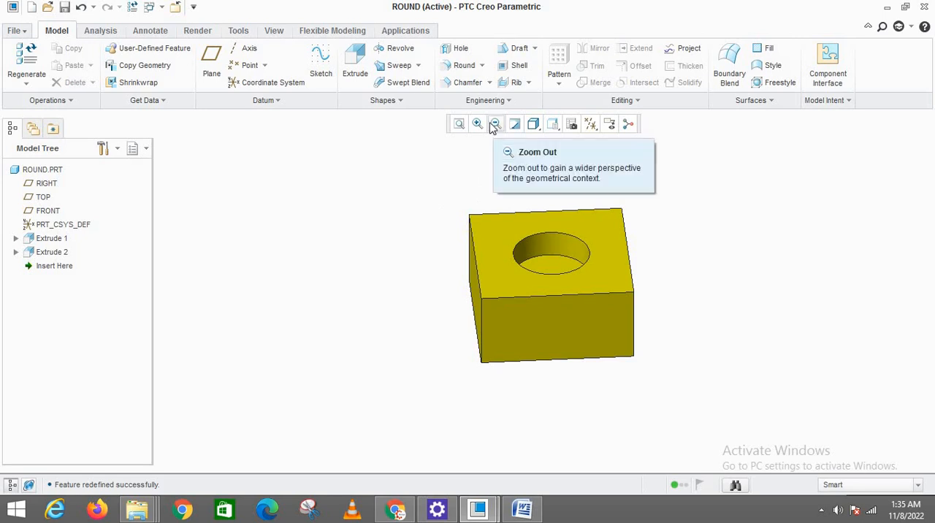
click(481, 65)
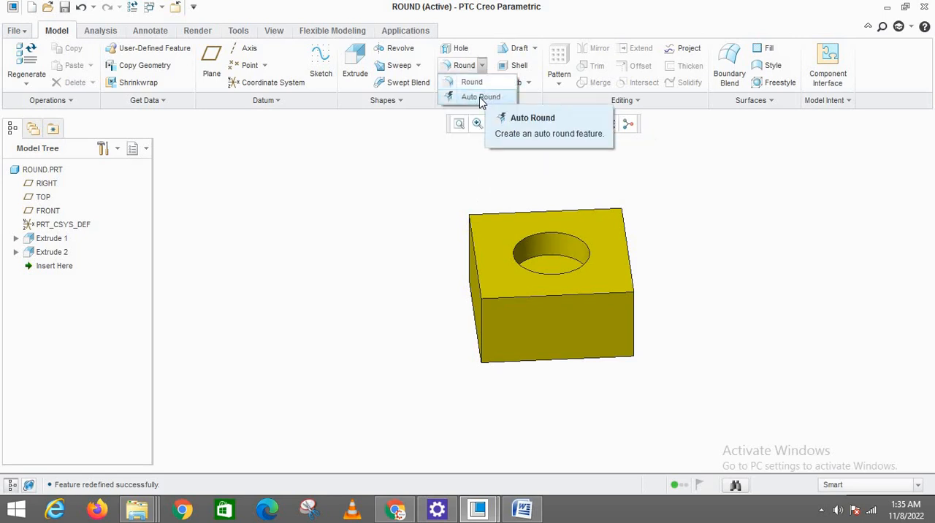
click(480, 97)
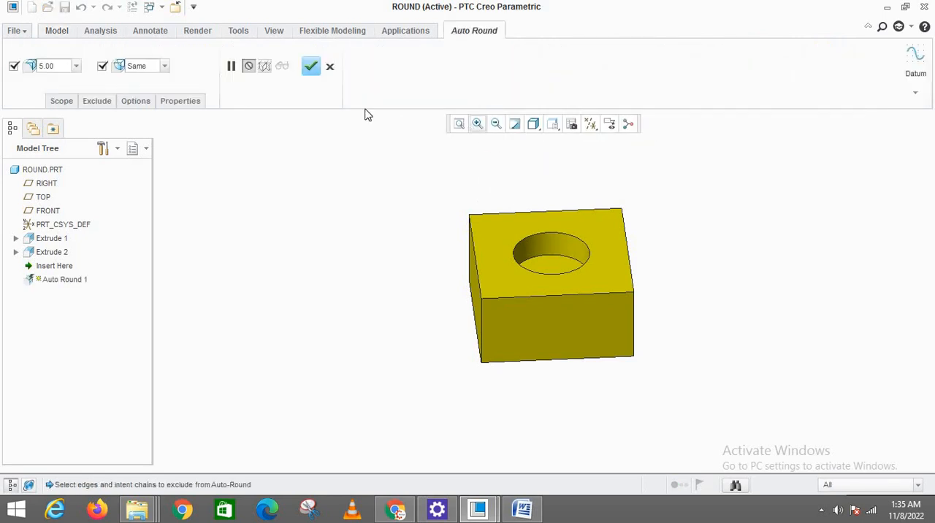
double_click(52, 67)
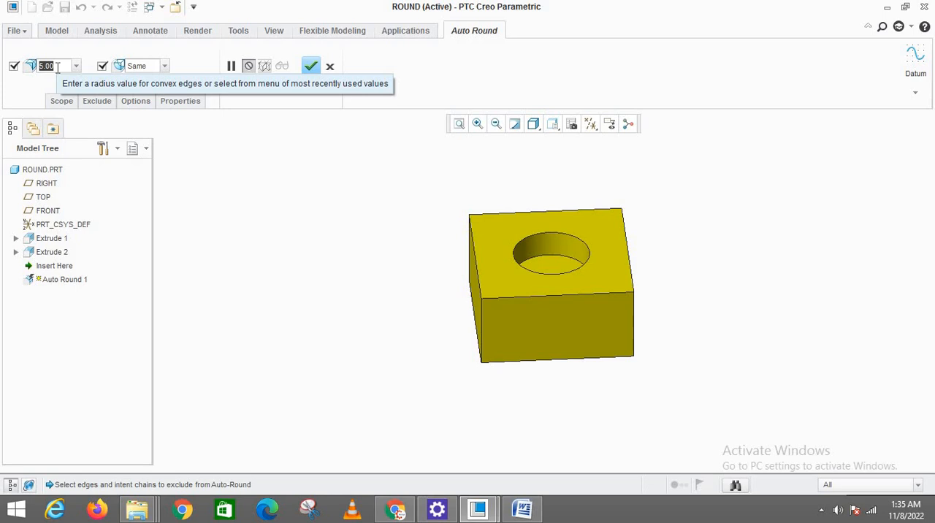
text(3)
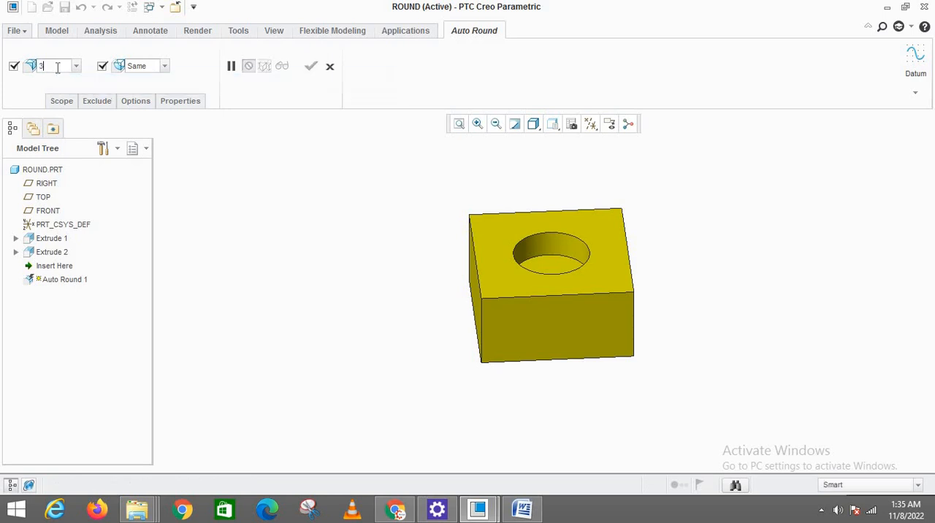
key(Return)
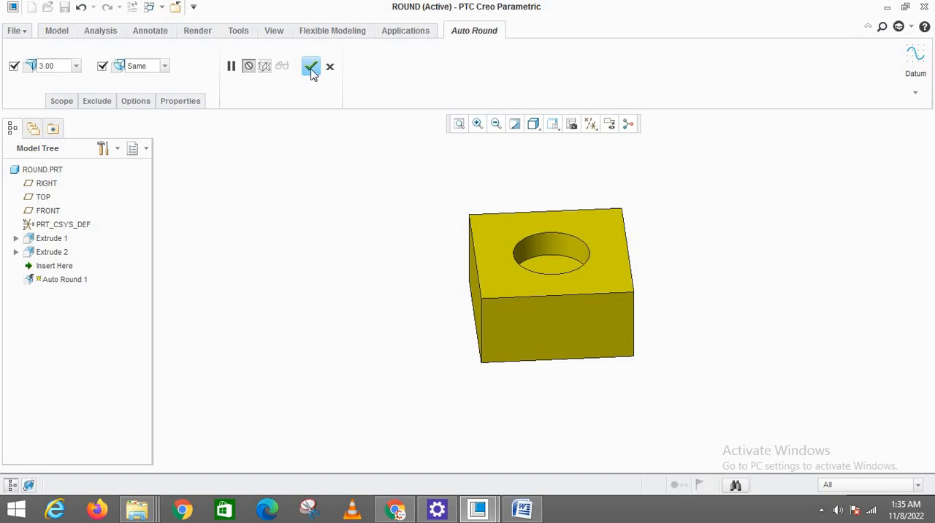
click(311, 67)
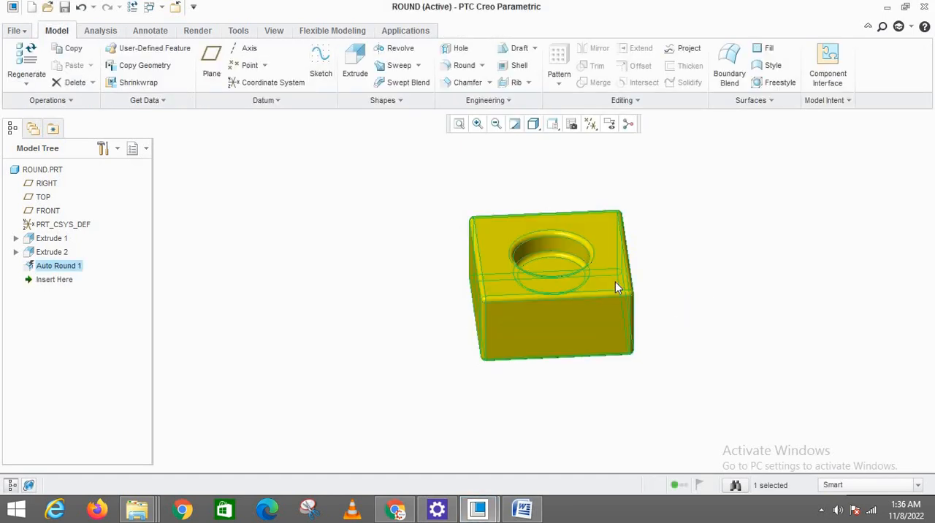
mouse_move(615, 282)
middle_down()
mouse_move(657, 256)
mouse_move(656, 289)
mouse_move(601, 301)
mouse_move(599, 290)
mouse_move(643, 288)
mouse_move(588, 293)
mouse_move(538, 267)
mouse_move(524, 202)
mouse_move(547, 301)
mouse_move(606, 334)
mouse_move(560, 309)
mouse_move(568, 244)
mouse_move(583, 263)
mouse_move(583, 307)
mouse_move(622, 299)
mouse_move(581, 296)
mouse_move(567, 305)
mouse_move(574, 315)
mouse_move(578, 295)
middle_up()
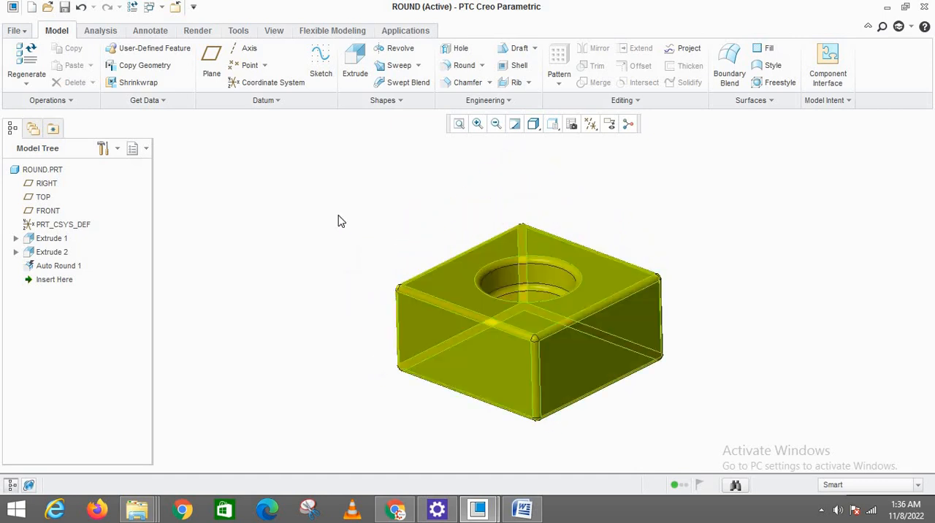
click(461, 125)
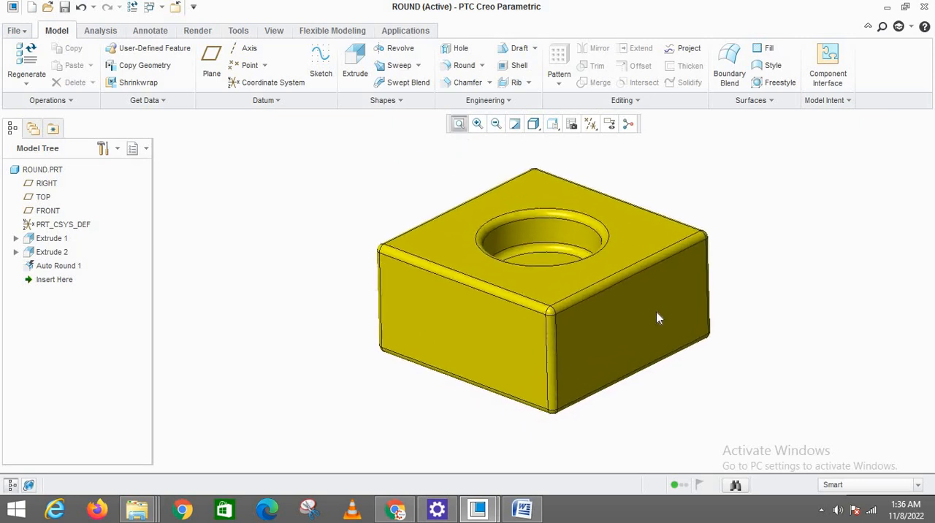
Redefine Auto Round 1 and exclude the circular pocket's upper rim edge from rounding
scroll(656, 314, up, 2)
mouse_move(657, 314)
middle_down()
mouse_move(652, 320)
mouse_move(647, 302)
middle_up()
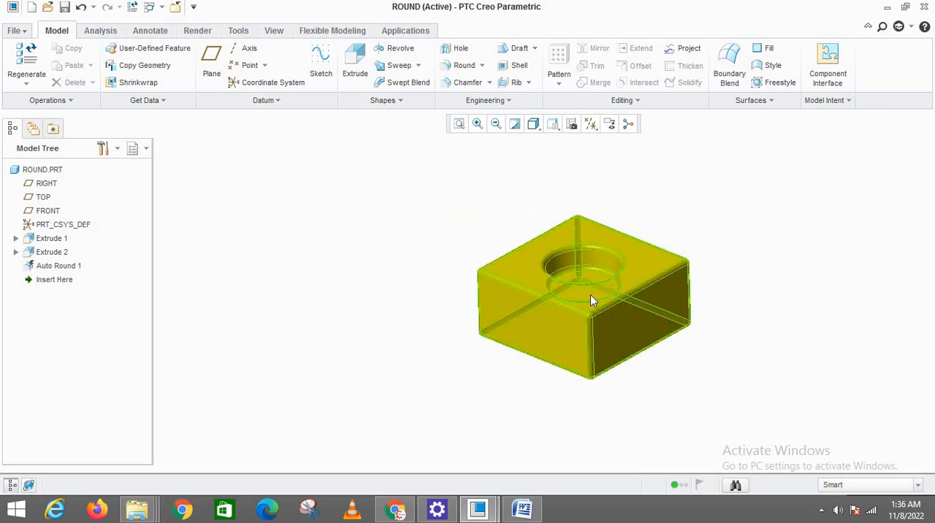
scroll(591, 295, down, 2)
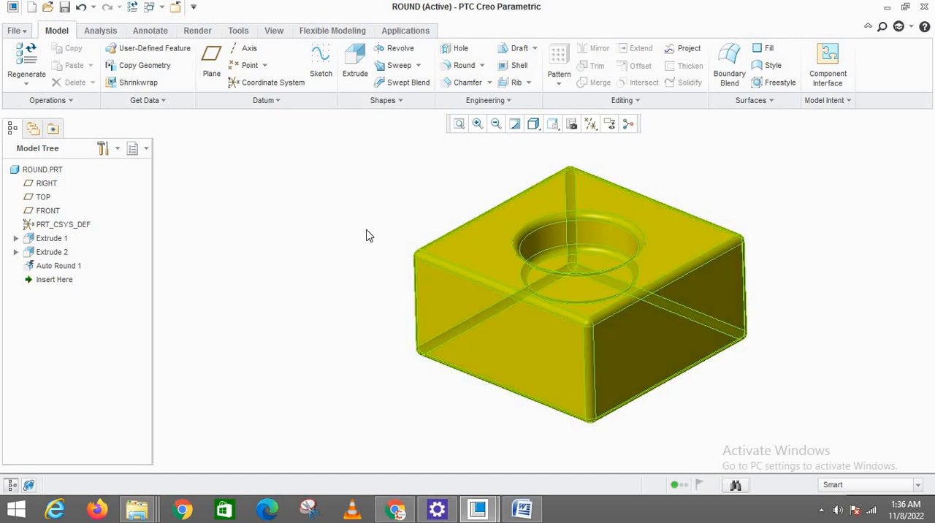
scroll(621, 330, up, 2)
click(50, 267)
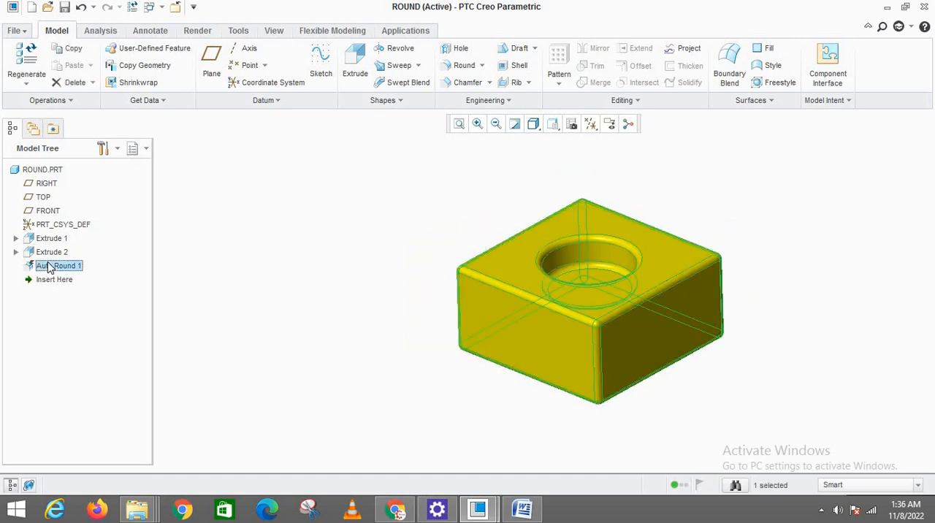
right_click(50, 268)
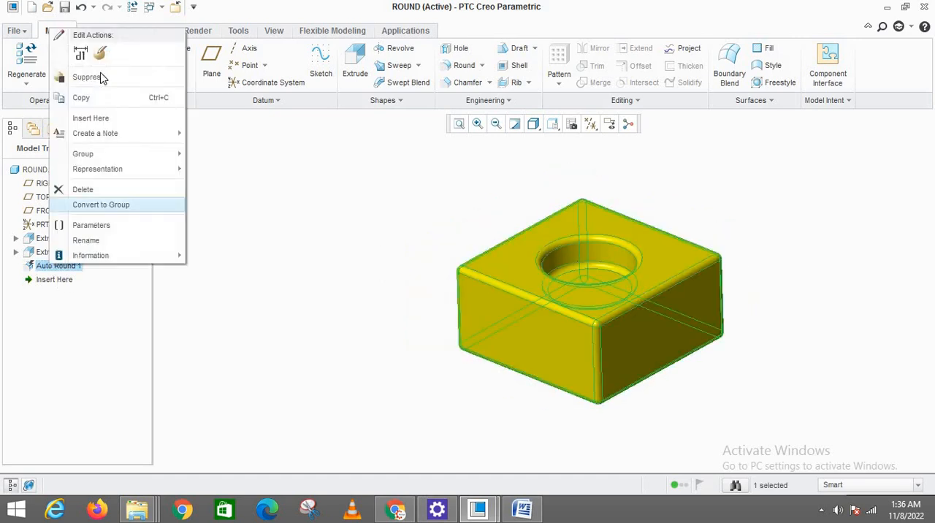
click(101, 53)
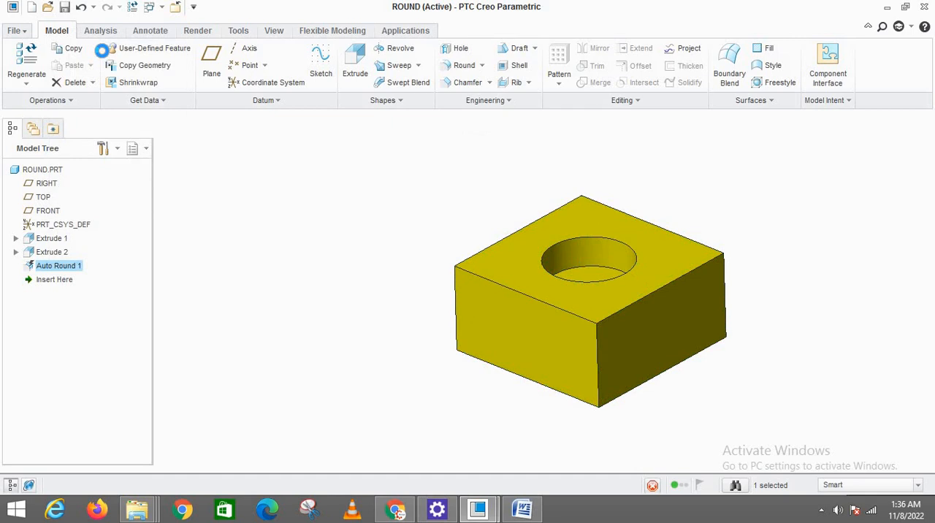
click(639, 260)
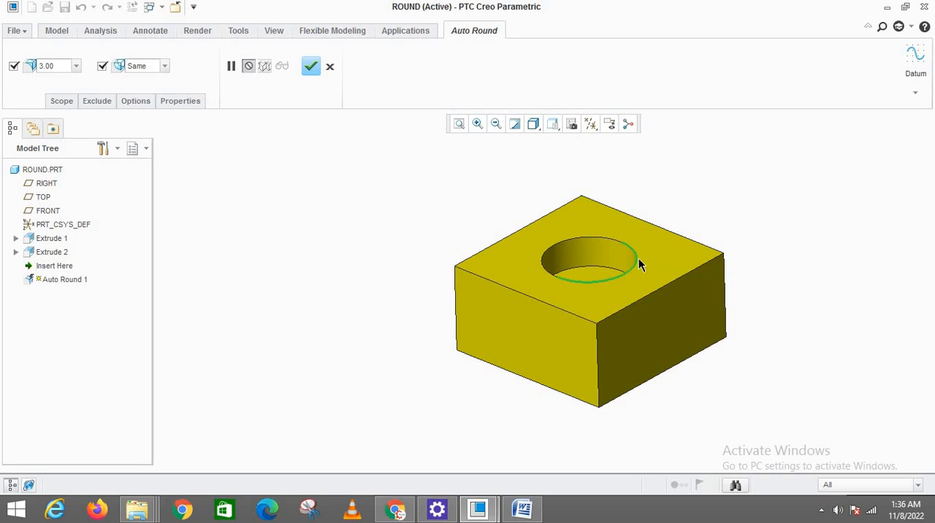
Exclude the upper face's two front edges and the vertical edge at their shared corner, then complete the Auto Round redefinition and refit the model
ctrl+click(621, 319)
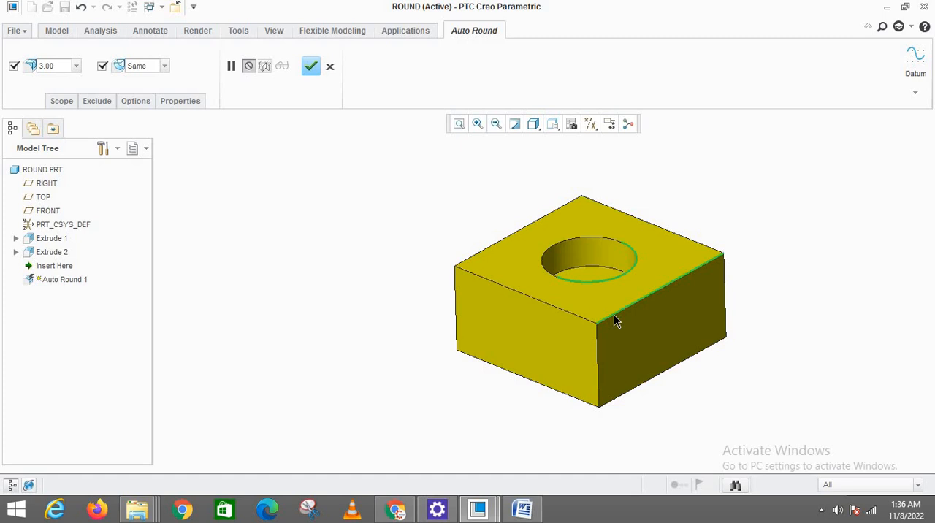
ctrl+click(577, 320)
click(311, 68)
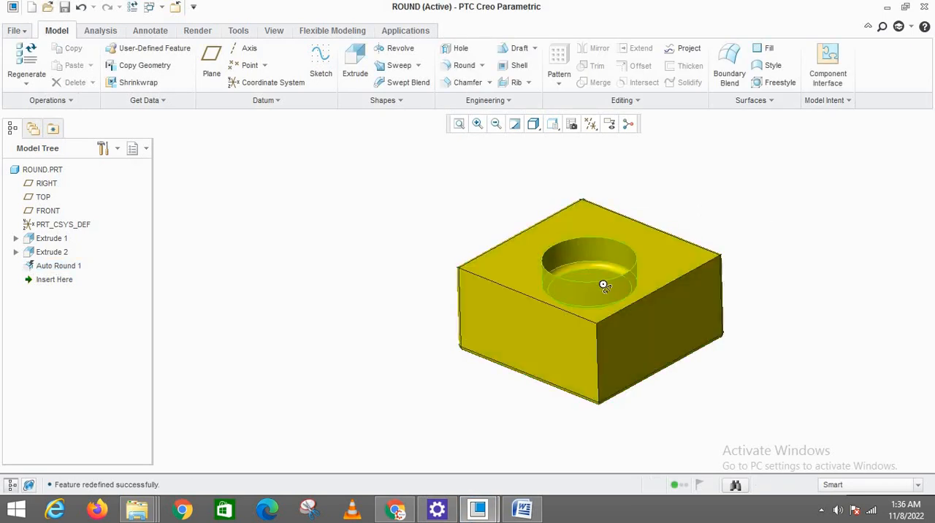
mouse_move(604, 285)
middle_down()
mouse_move(636, 291)
mouse_move(666, 249)
mouse_move(559, 295)
mouse_move(608, 315)
mouse_move(589, 318)
mouse_move(587, 283)
mouse_move(611, 292)
mouse_move(555, 291)
middle_up()
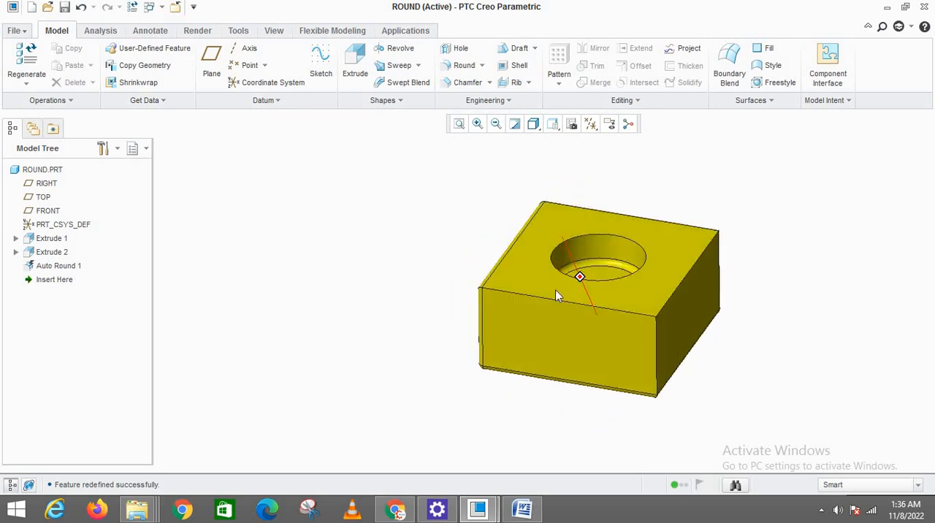
click(459, 124)
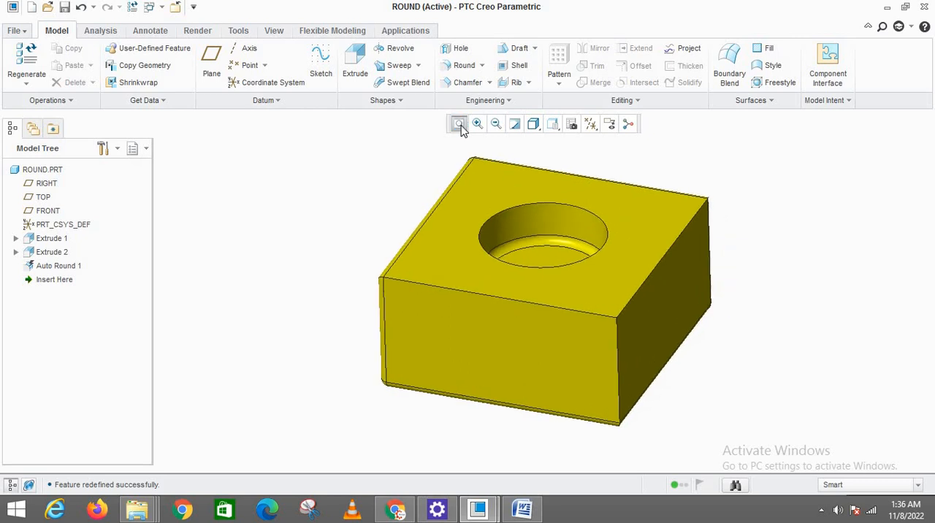